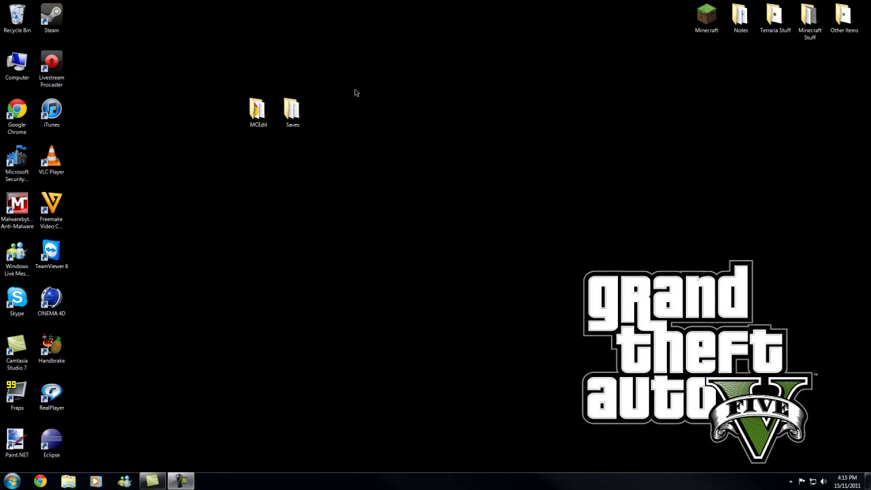
- Look through the desktop's Saves folder with Minecraft Brick Small City.mine and randommac5.lvl, and close the folder
double_click(291, 111)
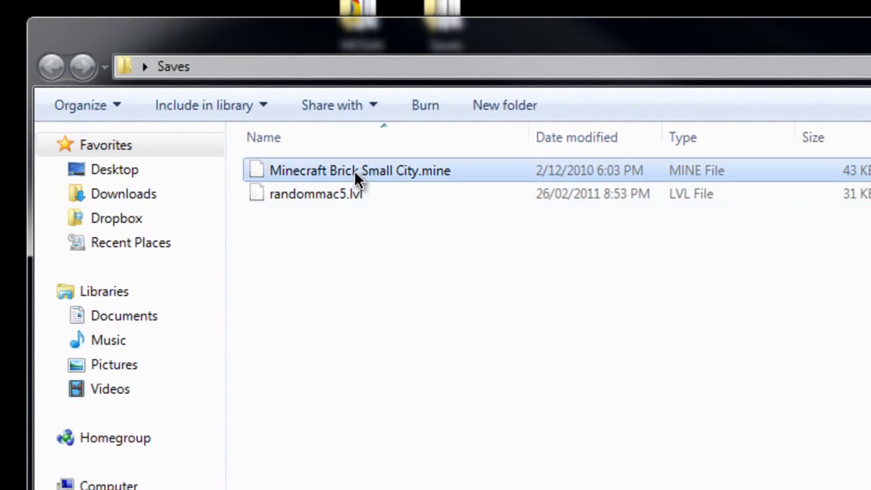
click(354, 171)
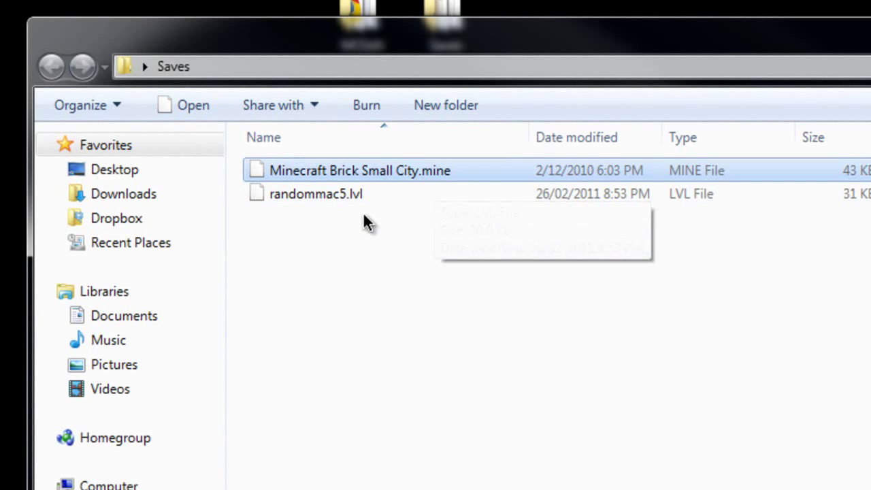
drag(364, 213, 349, 171)
click(382, 239)
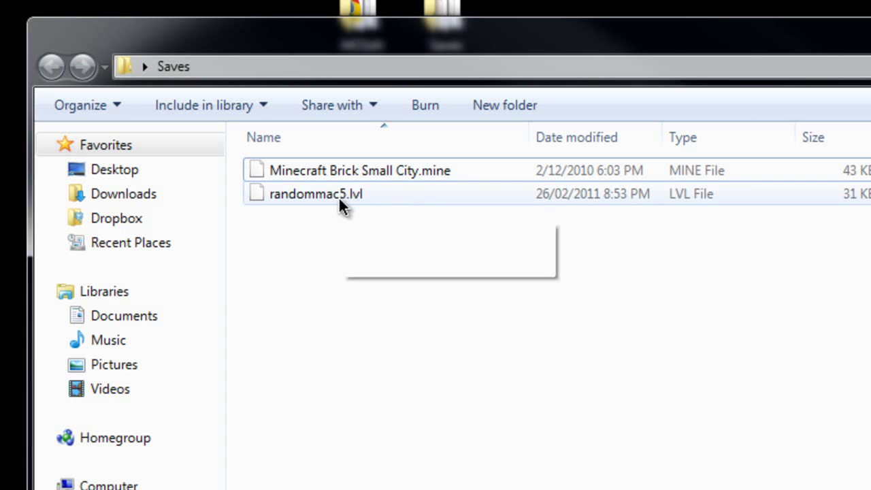
click(415, 170)
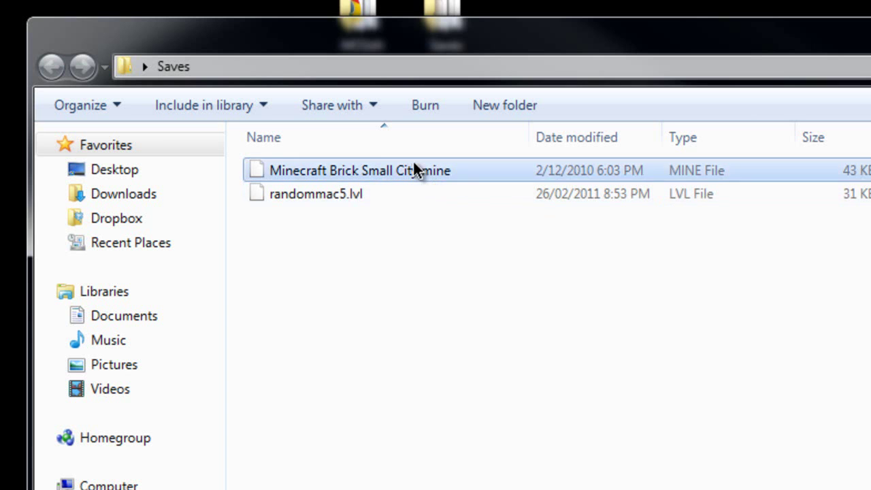
click(538, 346)
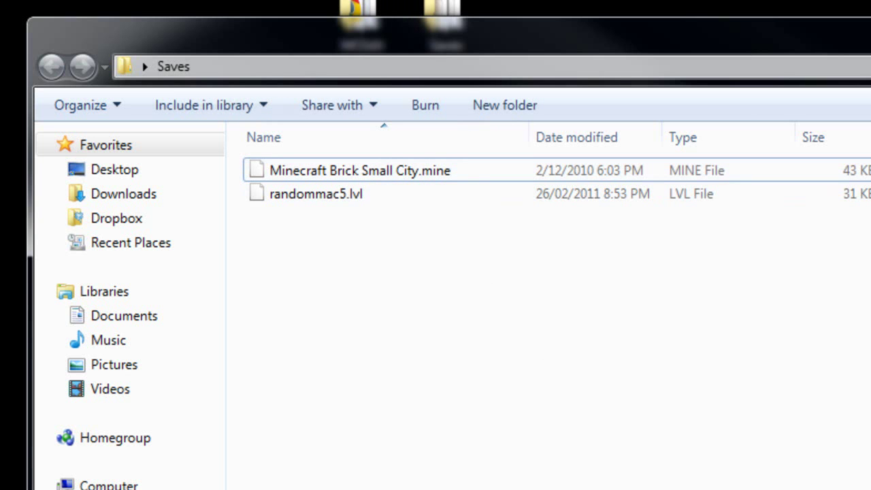
click(870, 26)
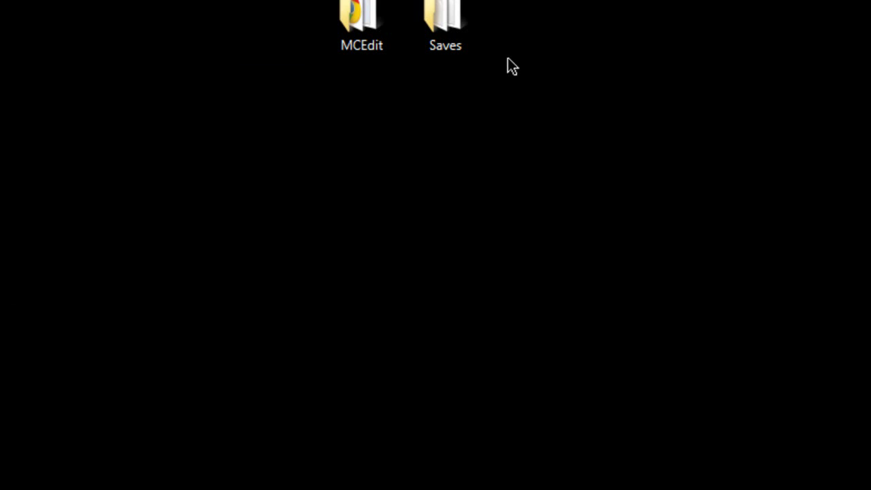
- Launch mcedit from the desktop's MCEdit folder and start a new world with the save name "Cla"
double_click(359, 22)
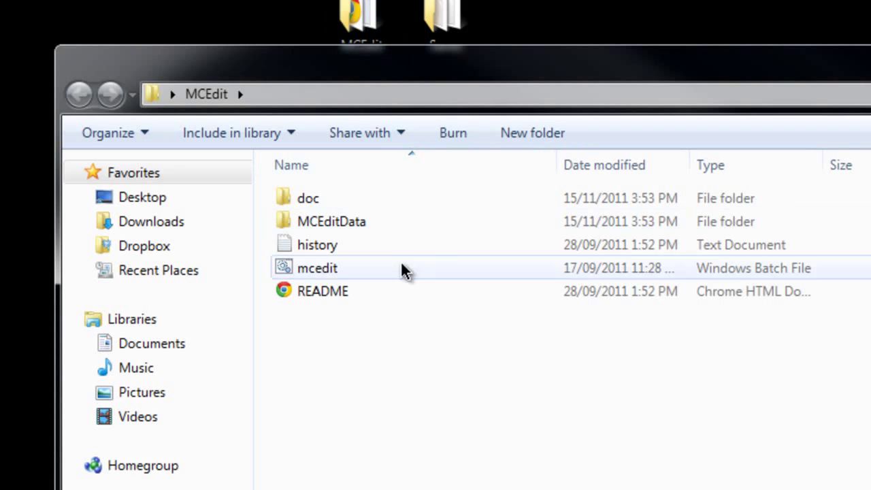
double_click(345, 267)
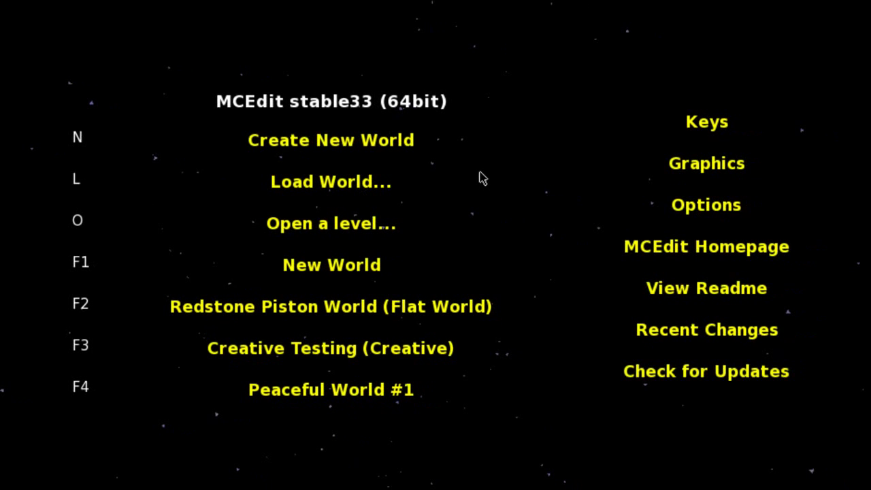
click(363, 144)
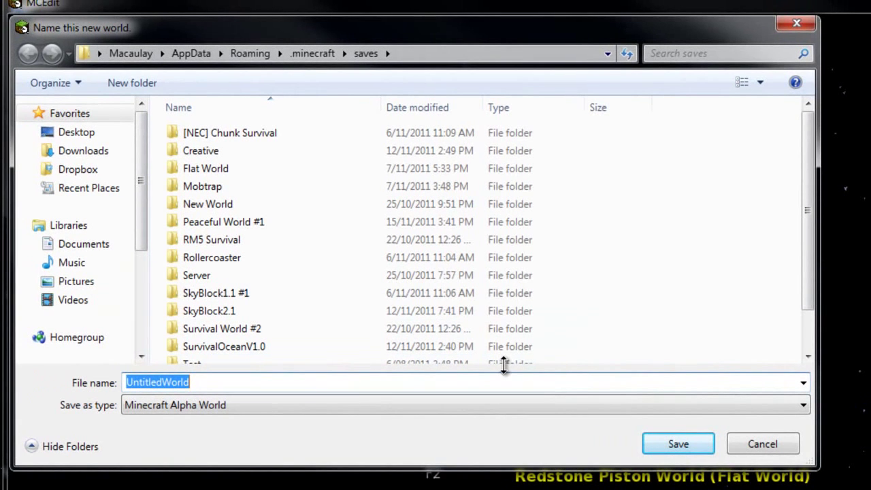
text(Clas)
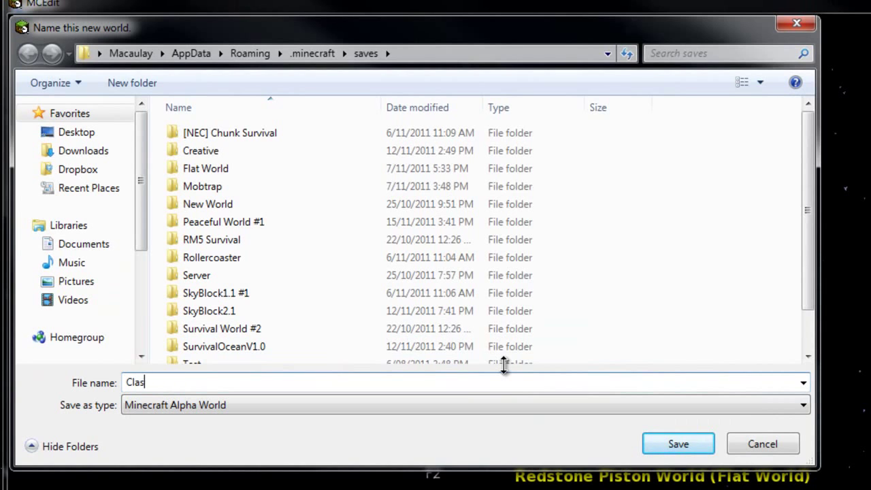
key(BackSpace)
key(BackSpace)
key(BackSpace)
key(BackSpace)
text(Cla)
click(706, 443)
- Create the world with Flatland chunks and the Creative game type
click(375, 147)
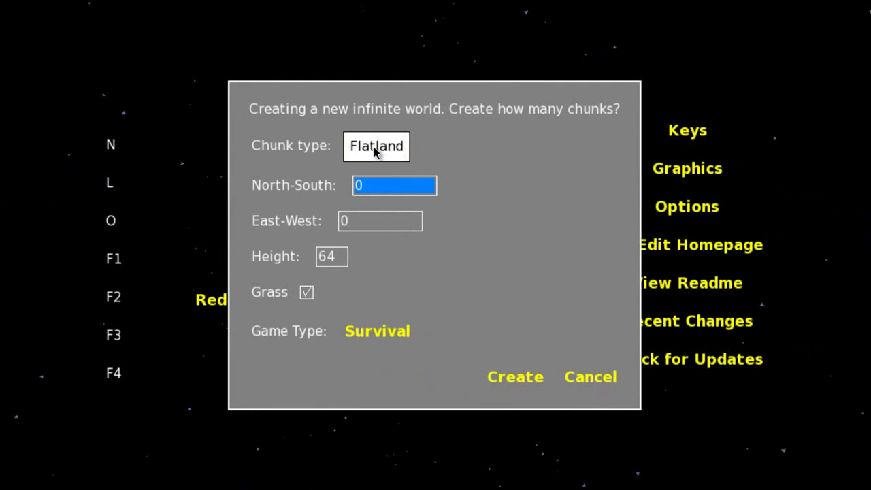
click(378, 145)
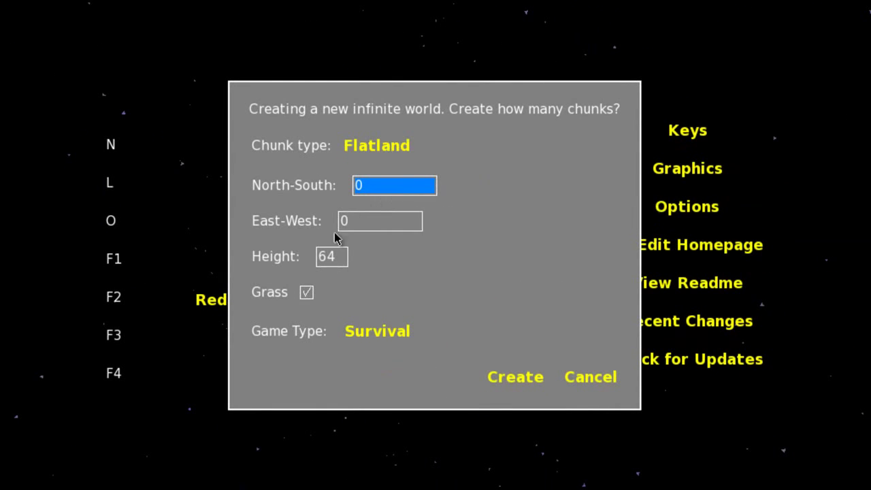
click(392, 336)
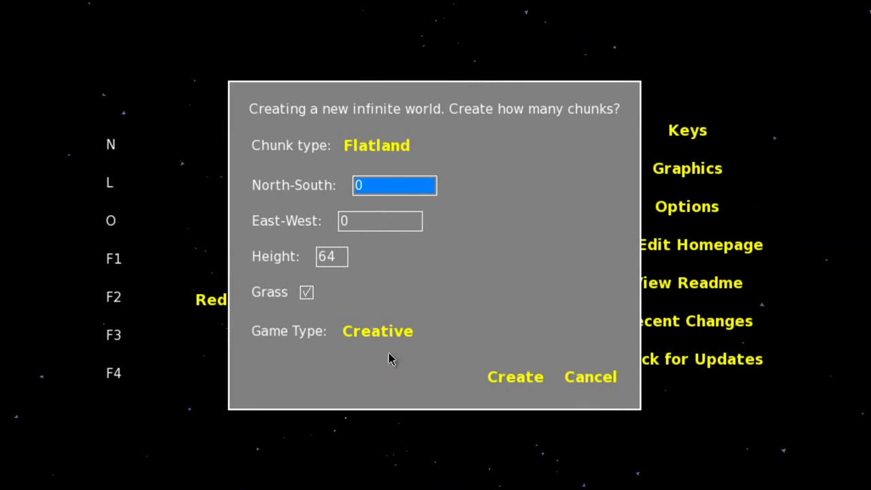
click(533, 382)
click(607, 278)
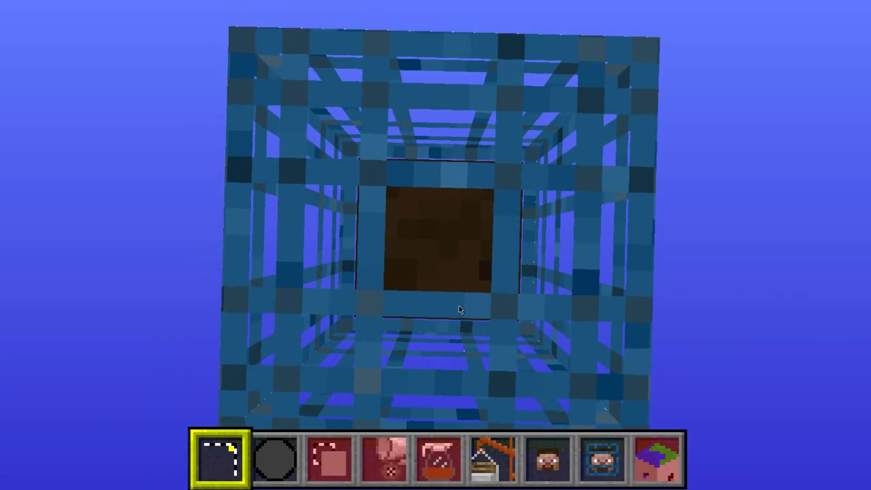
- Import Minecraft Brick Small City.mine from the desktop's Saves folder, with the file filter set to show all file types
click(491, 446)
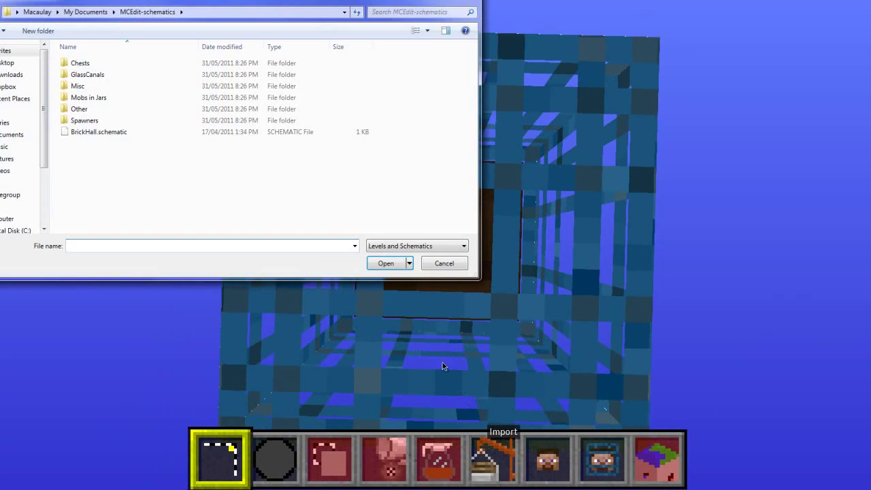
click(4, 63)
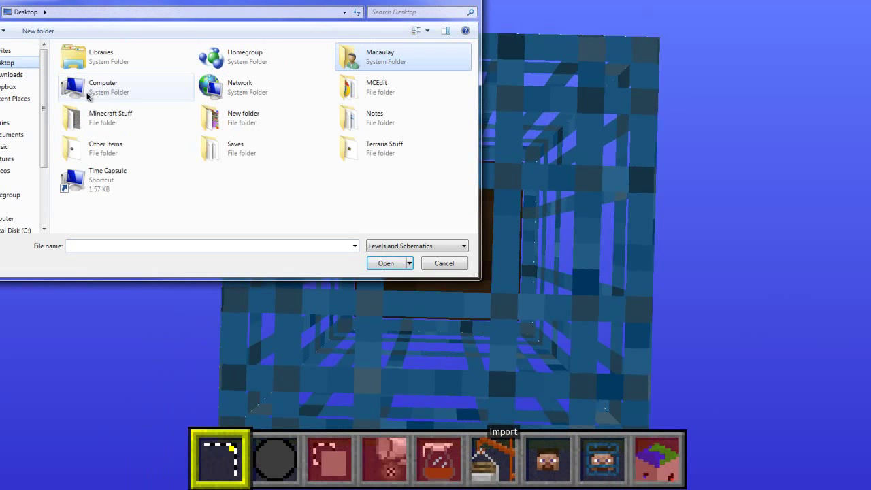
click(411, 245)
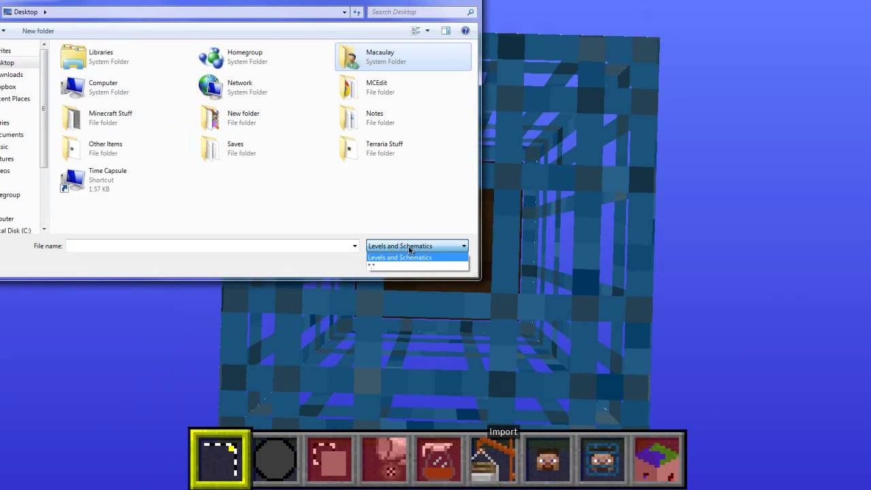
click(373, 267)
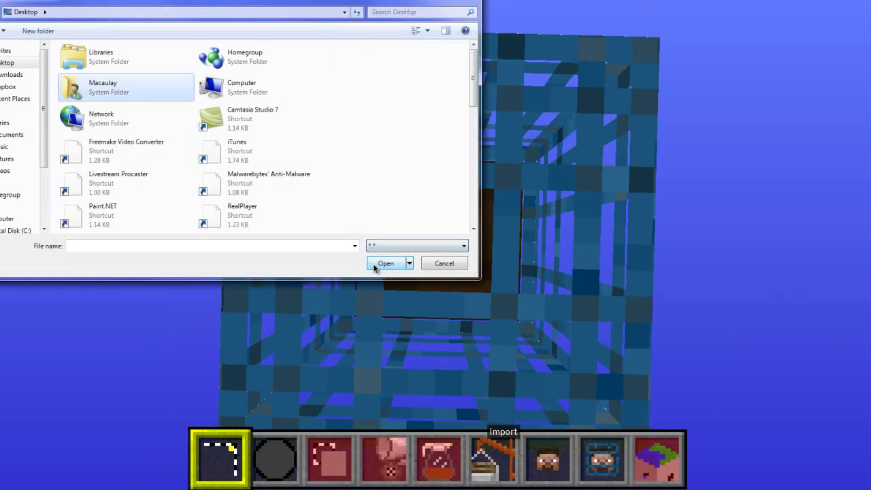
drag(469, 76, 470, 132)
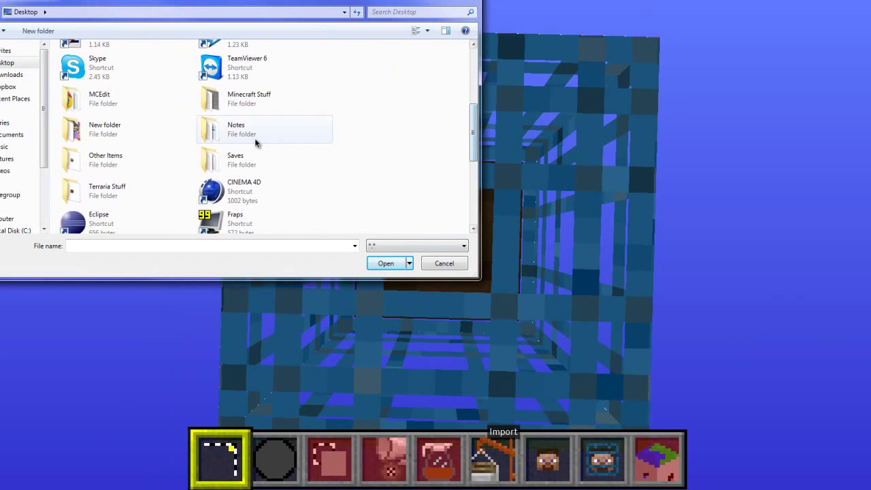
double_click(253, 159)
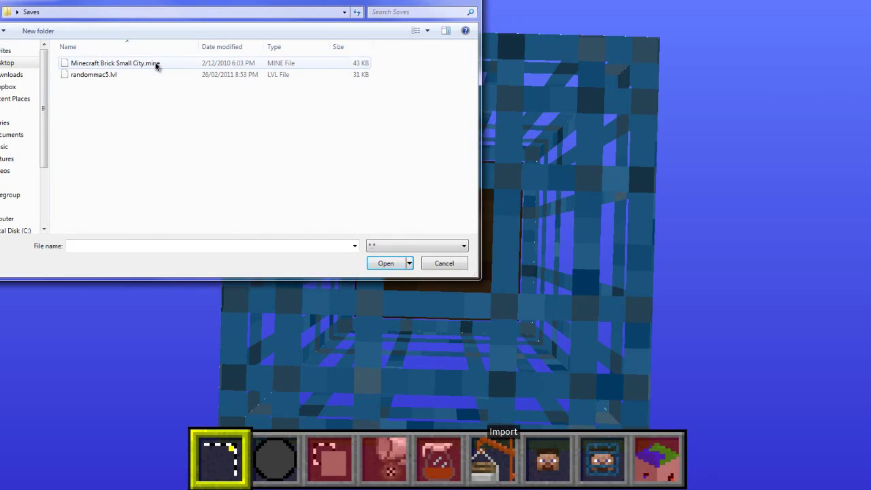
double_click(156, 65)
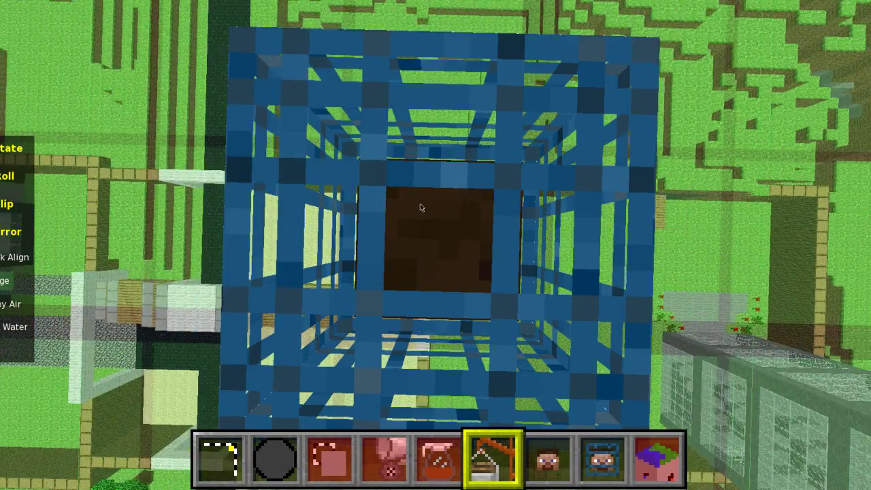
- Place the city preview beneath the player's starting position and import it into the world
key(w)
key(w)
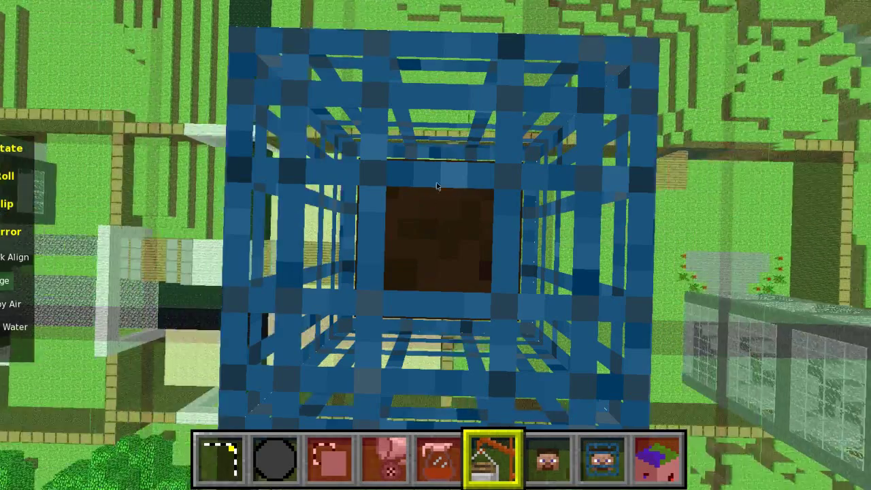
click(434, 232)
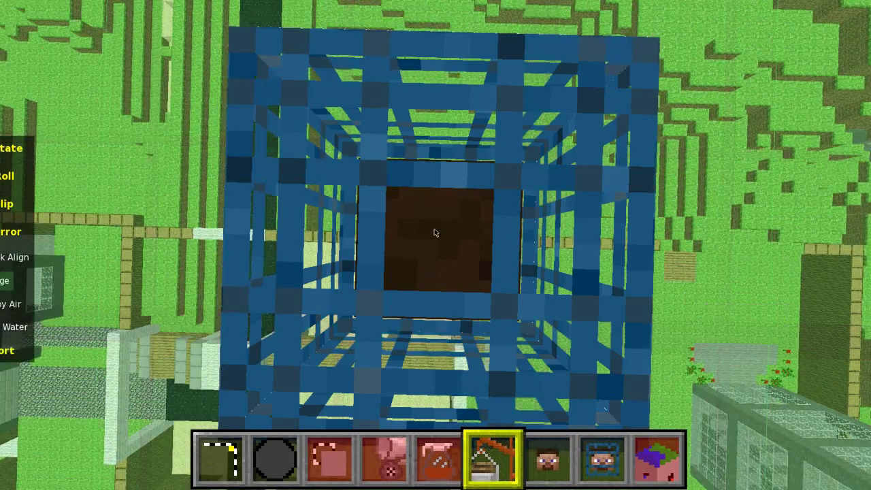
right_drag(434, 230, 44, 365)
key(s)
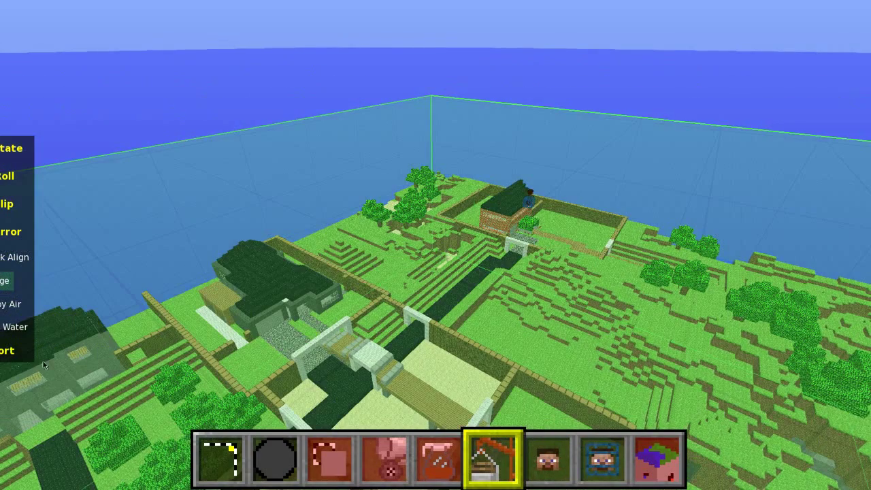
click(8, 350)
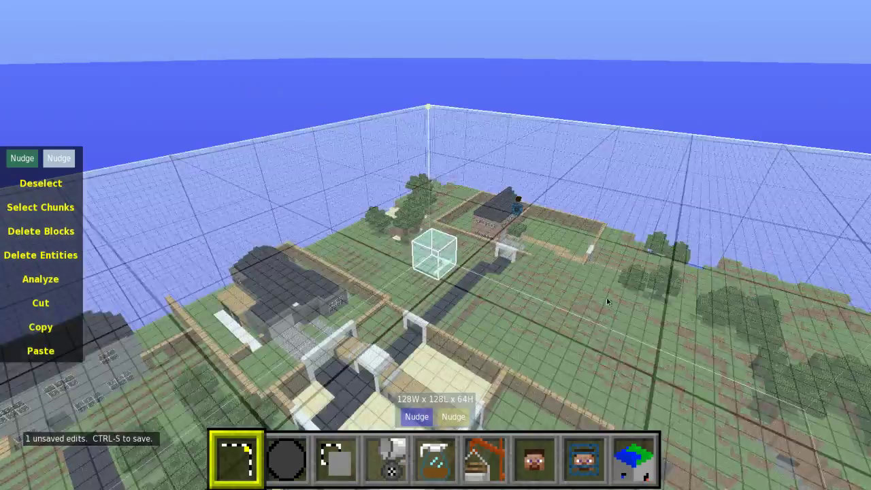
- Nudge the imported city's blocks twice to the left and once backward relative to the view
right_drag(607, 297, 436, 254)
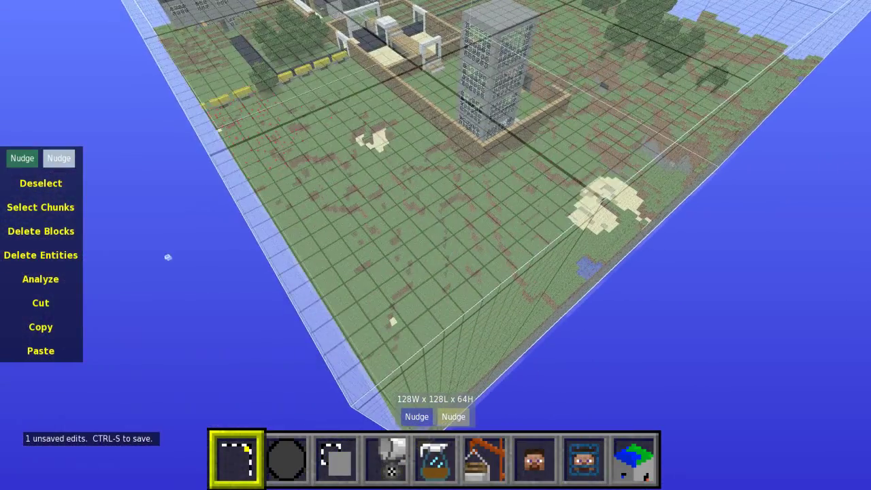
click(25, 162)
key(a)
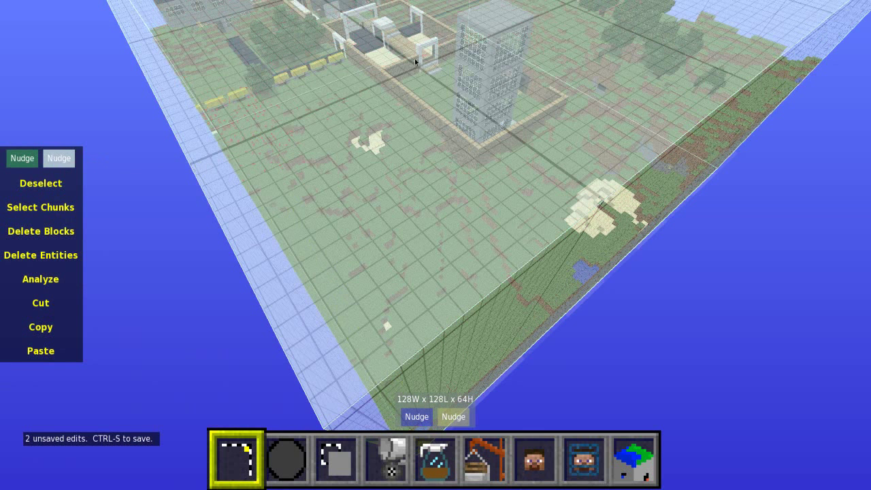
right_click(561, 158)
key(d)
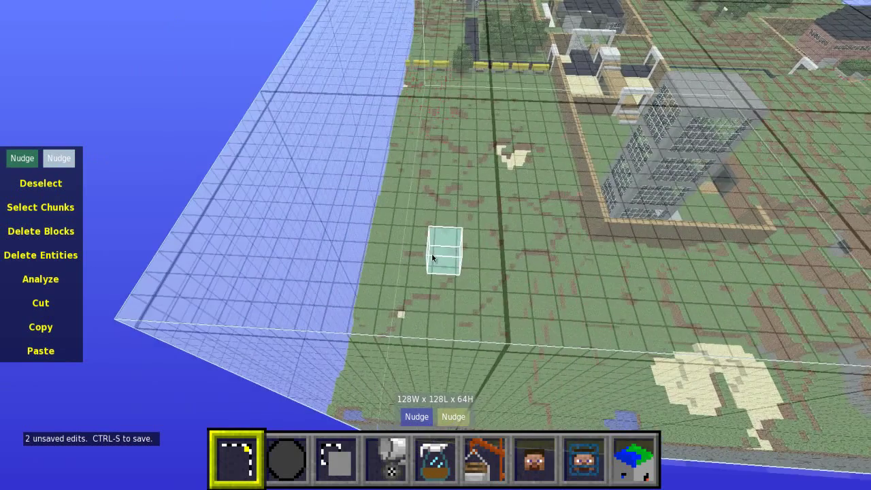
key(s)
key(a)
right_click(435, 254)
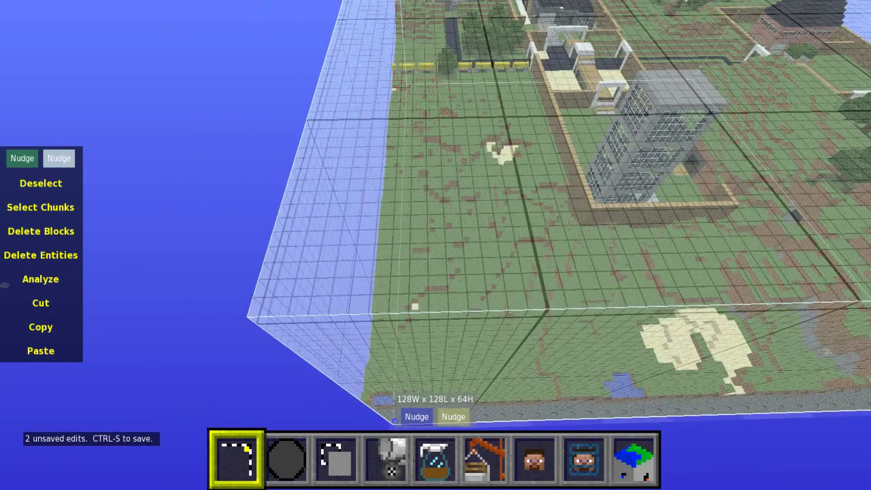
click(25, 164)
key(a)
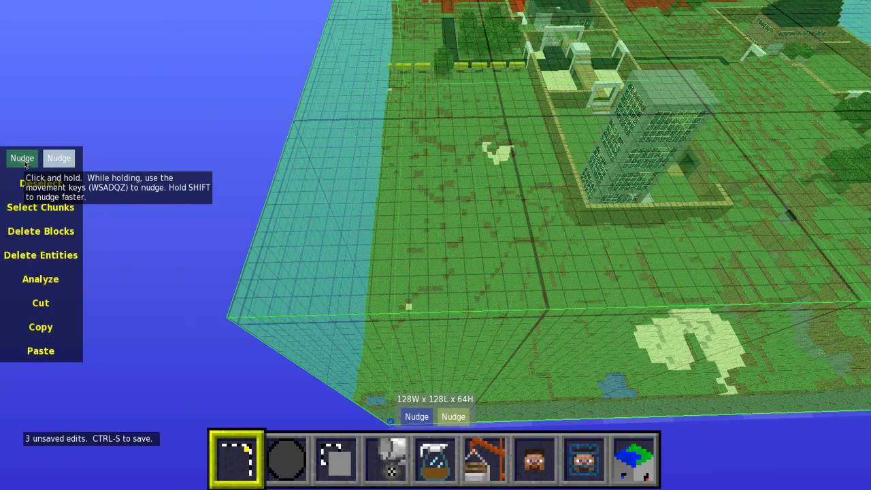
key(s)
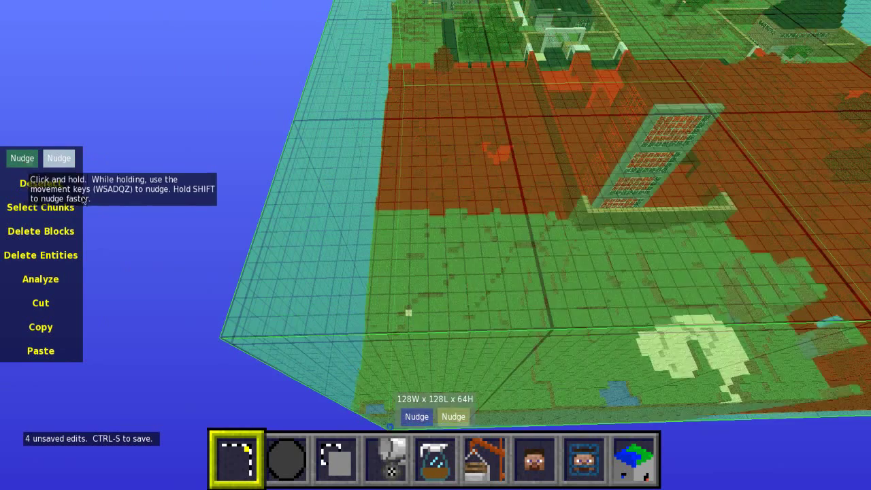
- Examine the position of the nudged city from above and from outside its selection box
right_click(436, 256)
right_click(436, 257)
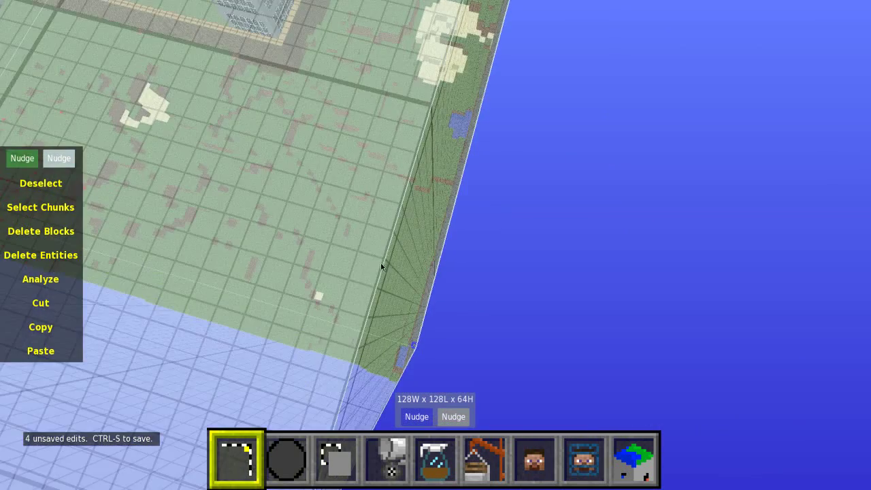
right_click(378, 263)
key(d)
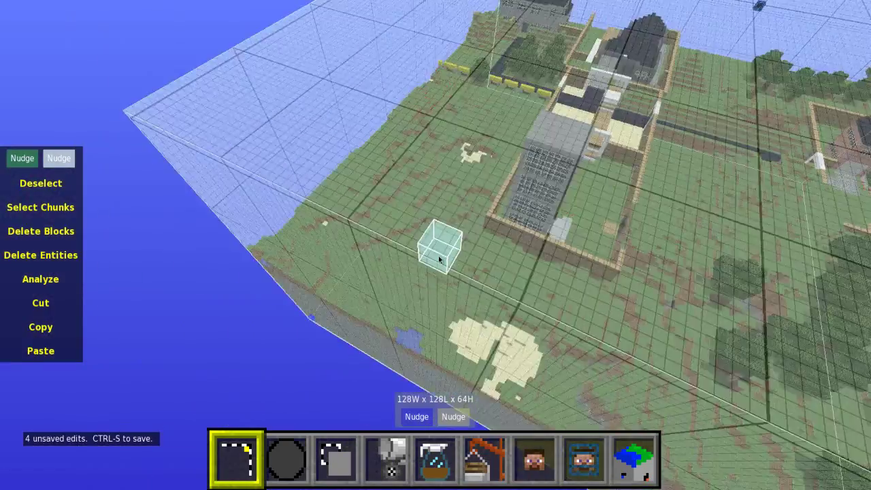
key(d)
key(s)
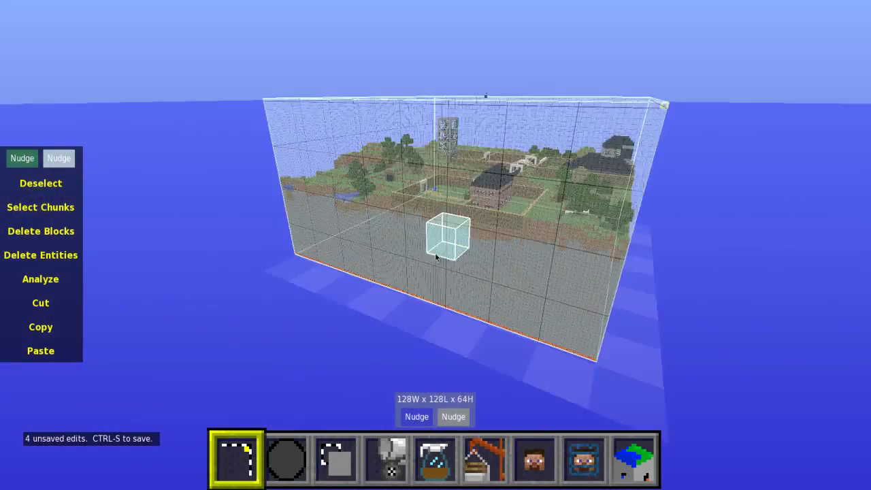
right_drag(437, 258, 437, 257)
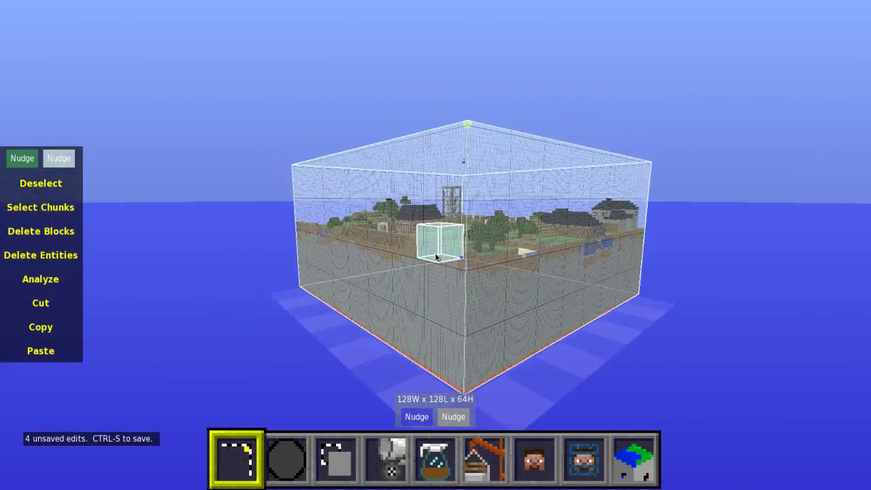
- Select a strip about 131 blocks long across the empty chunks along one side of the city and delete those chunks
key(Escape)
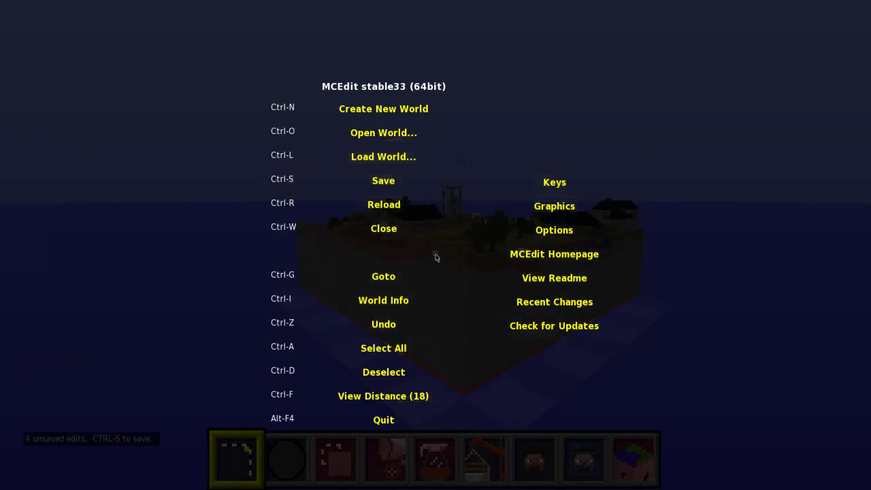
key(Escape)
key(w)
right_drag(436, 256, 436, 257)
key(a)
key(s)
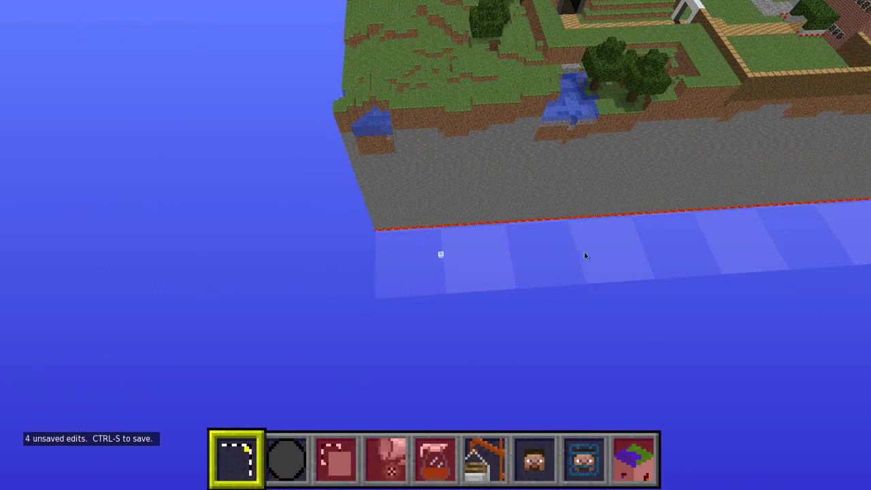
right_drag(584, 256, 434, 259)
key(d)
key(s)
key(w)
key(a)
key(w)
key(a)
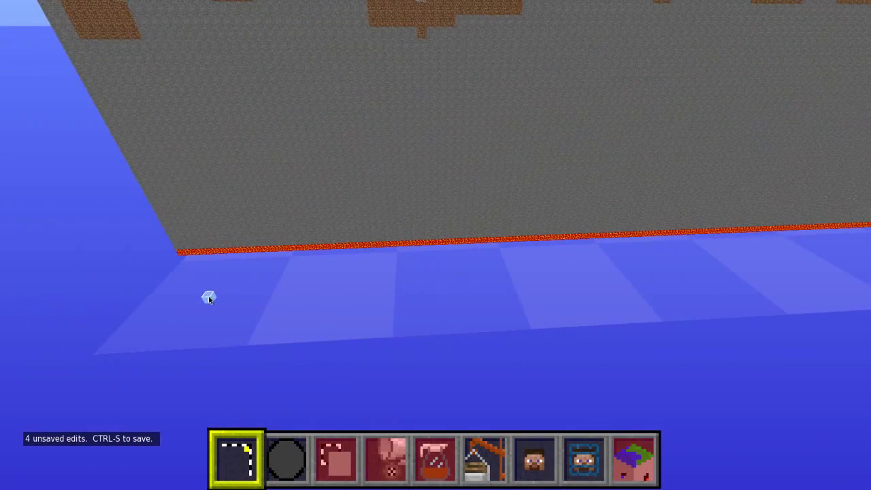
drag(209, 299, 450, 278)
key(d)
click(640, 457)
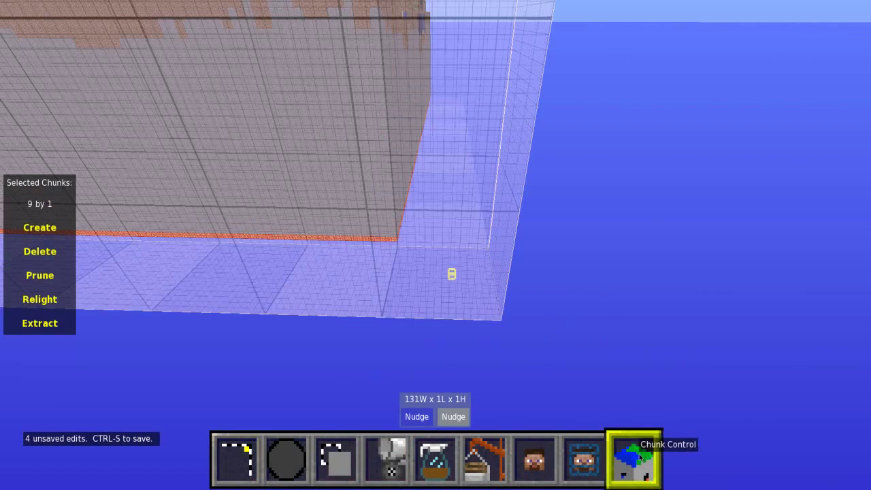
click(39, 251)
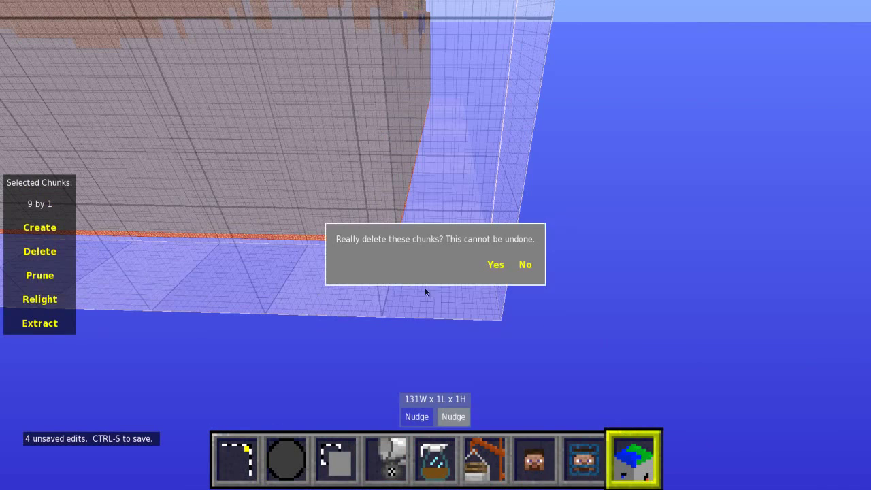
click(496, 264)
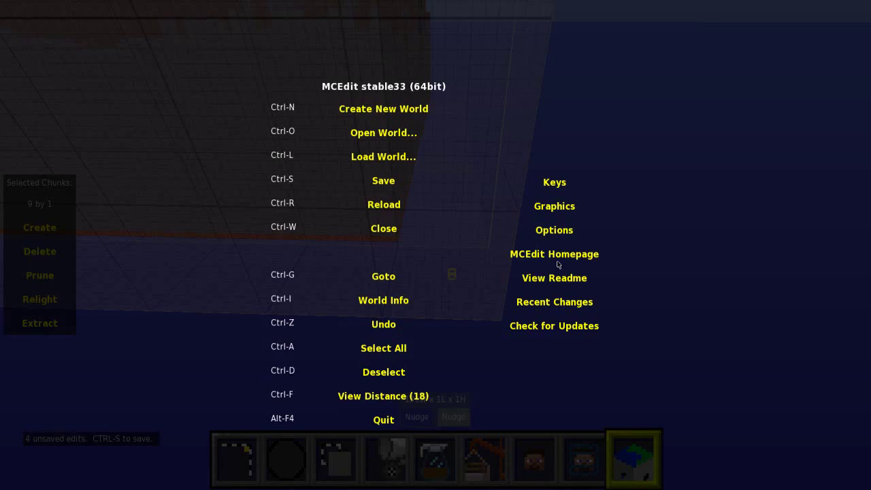
- Clear the selection, select a strip about 120 blocks long across the remaining empty chunks beside the city, and delete those chunks
key(ctrl+d)
right_click(559, 261)
key(d)
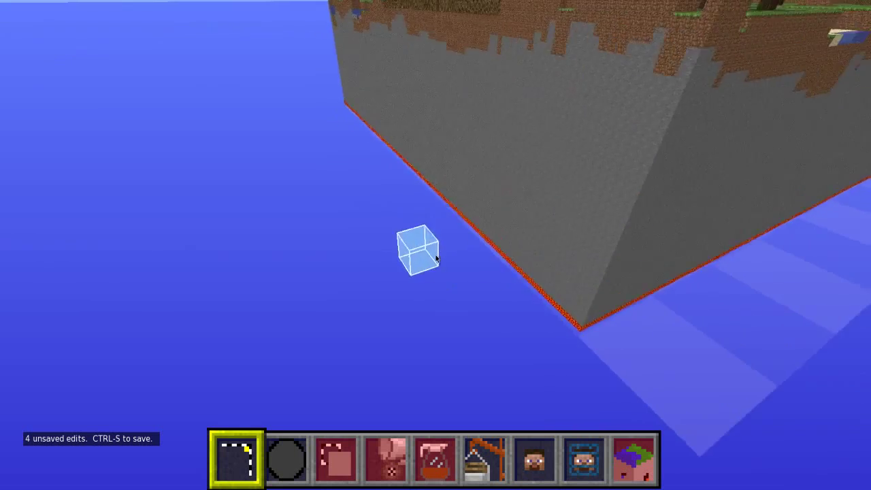
key(s)
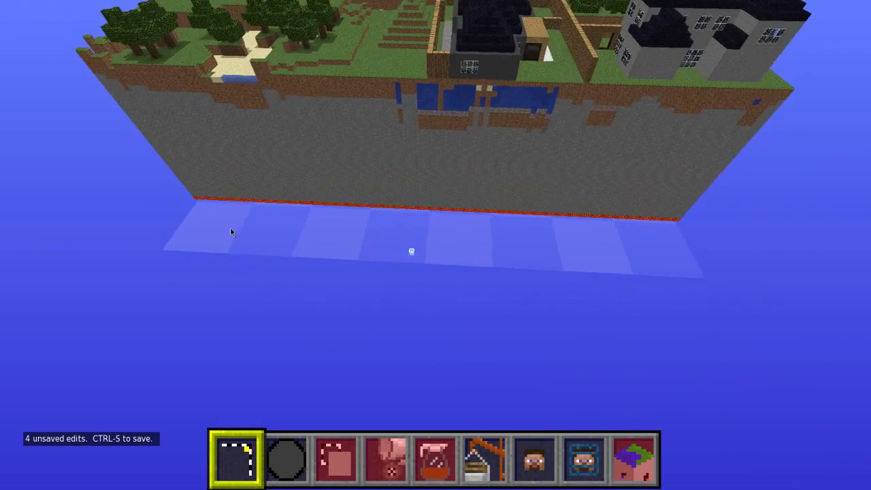
drag(197, 230, 676, 249)
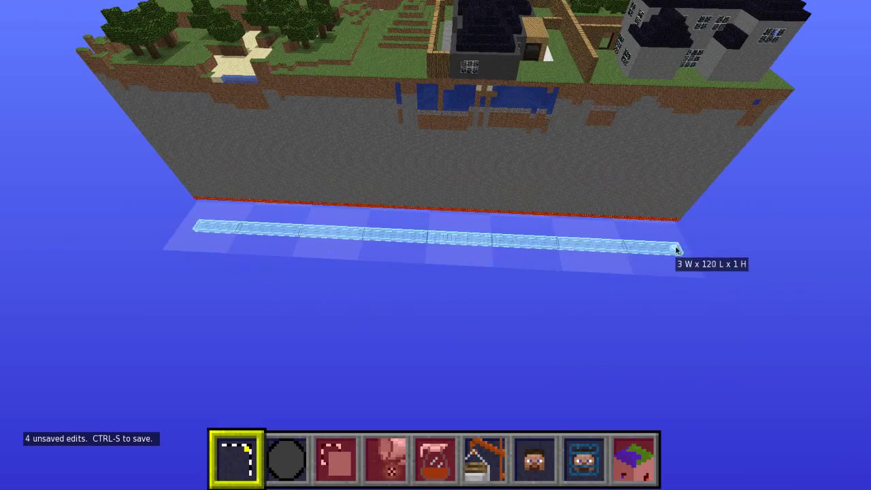
click(633, 458)
click(40, 252)
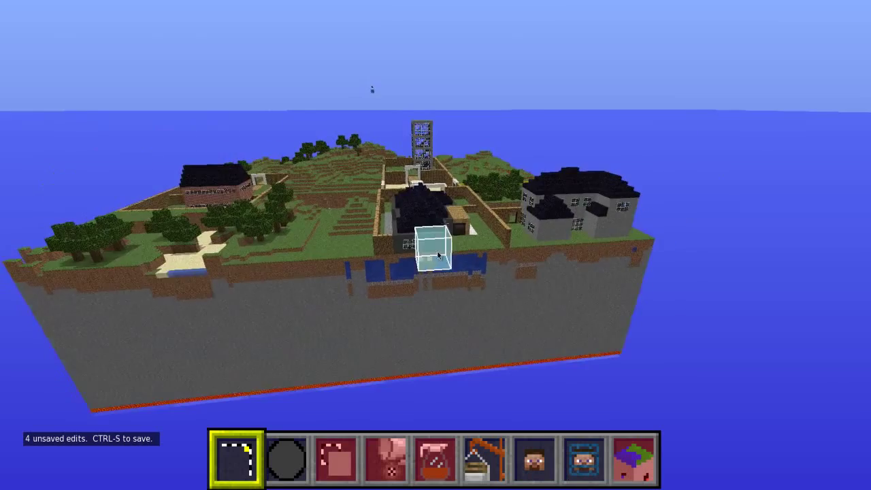
- Examine the converted city from the air, inside the brick house and along its underground passage
key(a)
key(w)
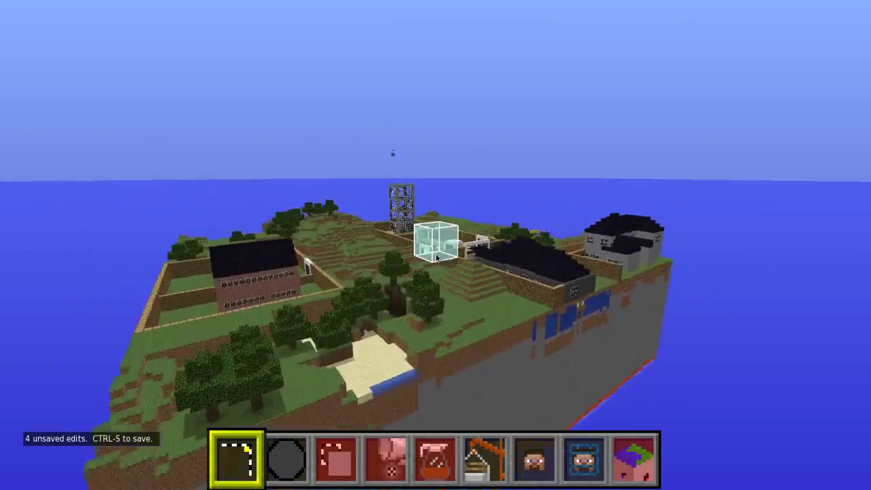
key(a)
key(w)
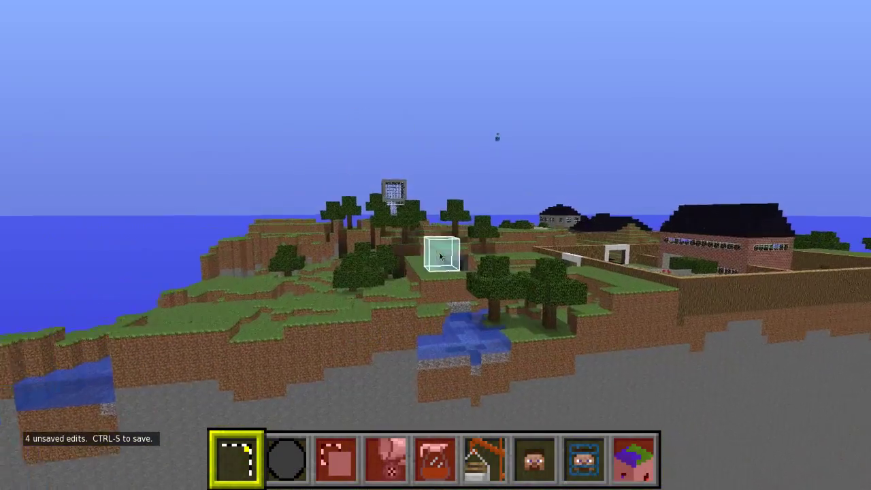
key(w)
key(l)
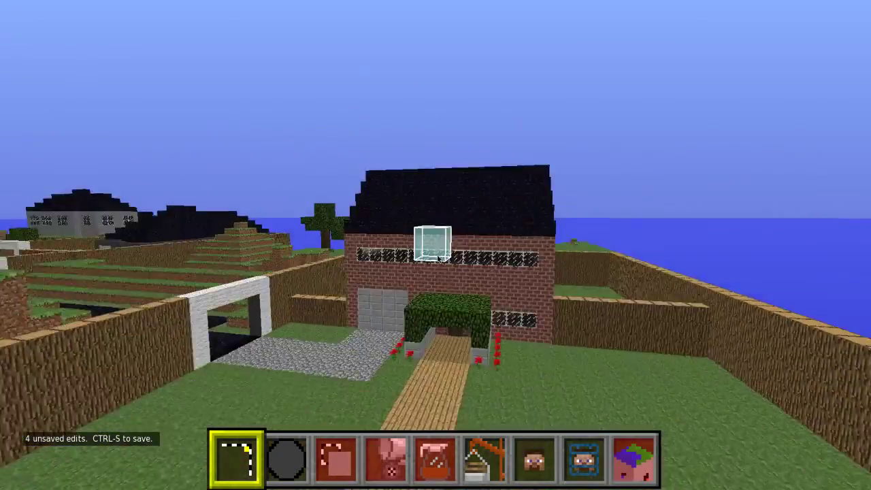
key(w)
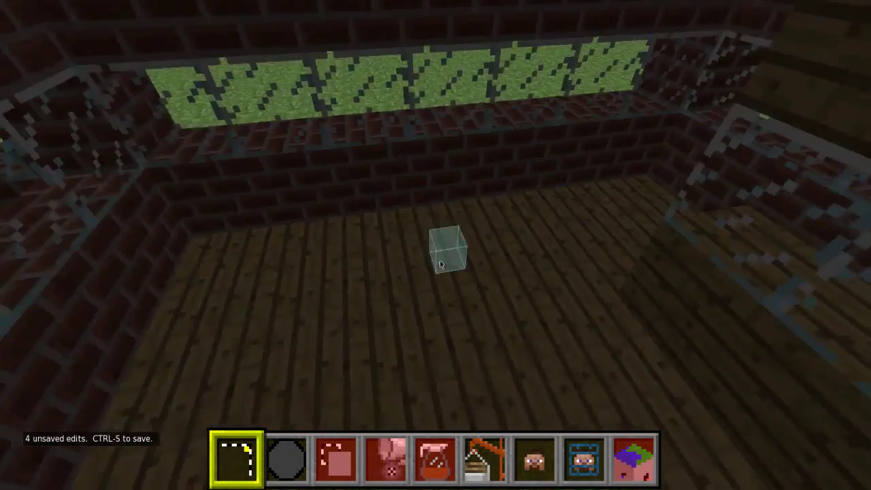
key(w)
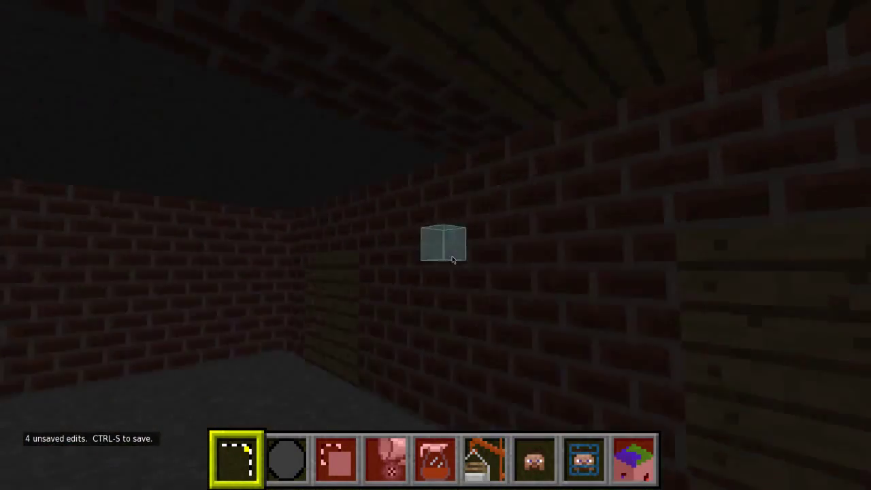
key(w)
key(l)
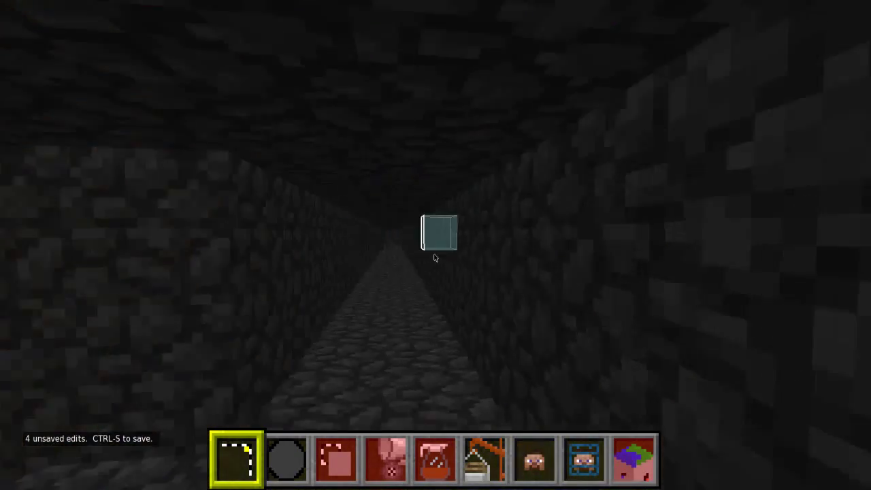
key(w)
key(q)
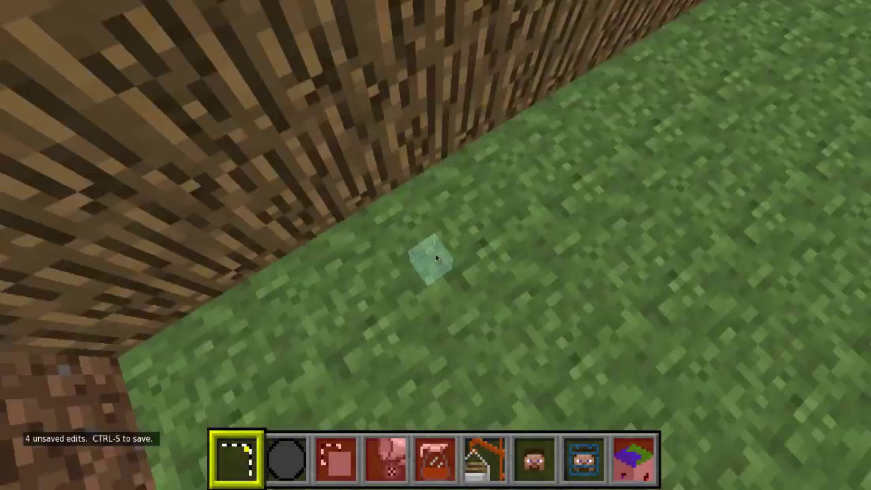
key(s)
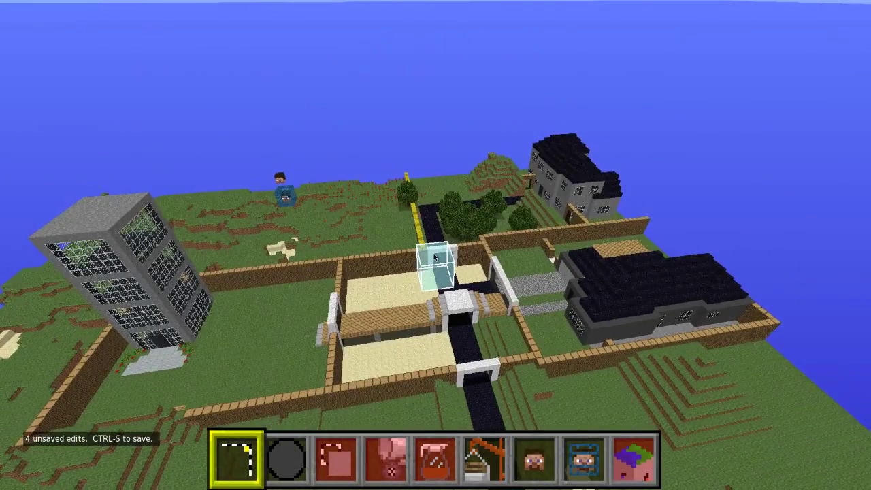
key(j)
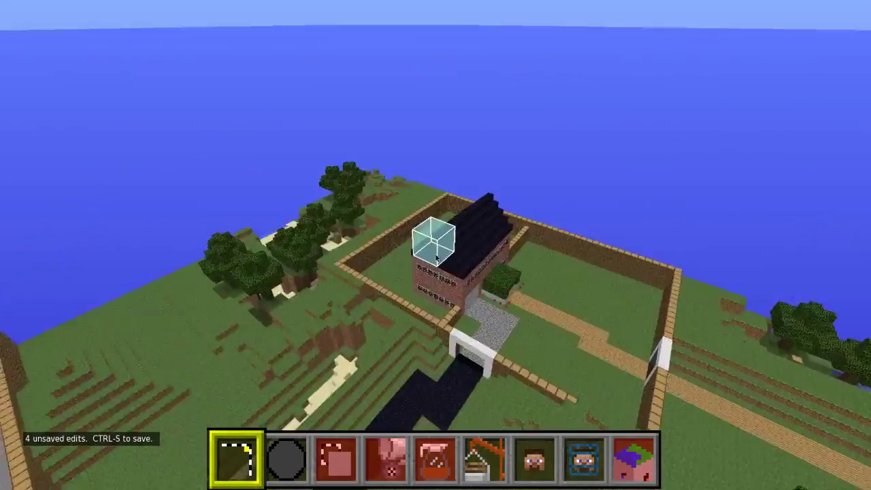
- Move the spawn point onto the wooden path in front of the brick house and place the player at the same spot
key(w)
key(l)
click(576, 464)
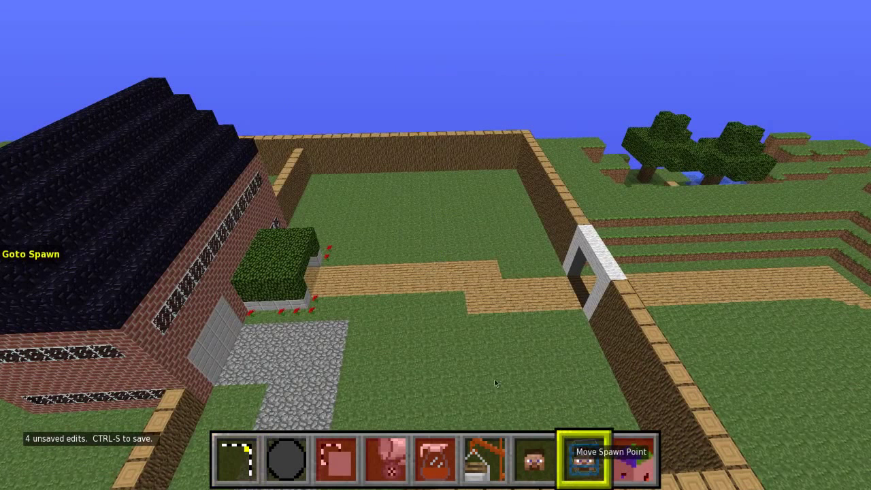
click(428, 275)
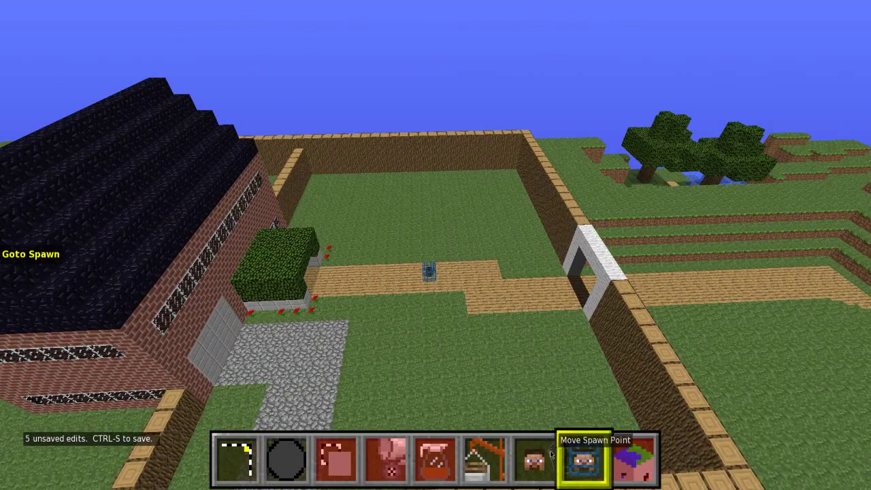
key(7)
click(428, 275)
click(473, 311)
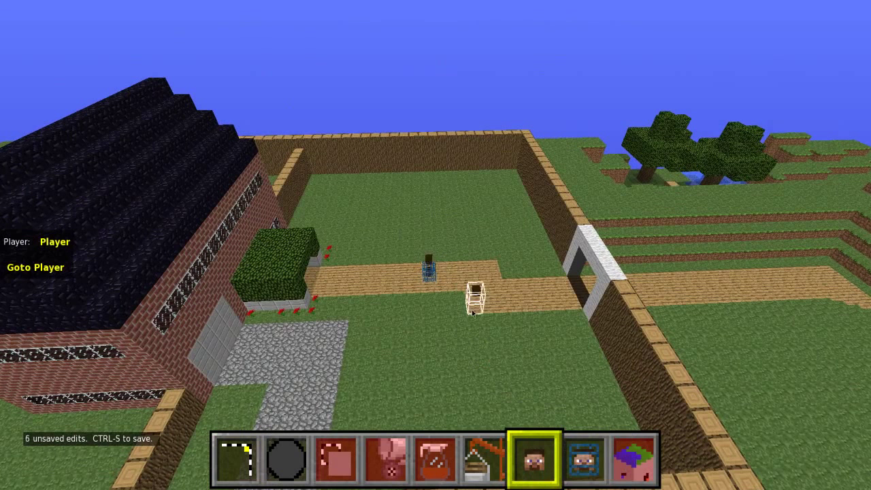
- Save the edited world and close MCEdit together with its folder window
key(Escape)
key(ctrl+s)
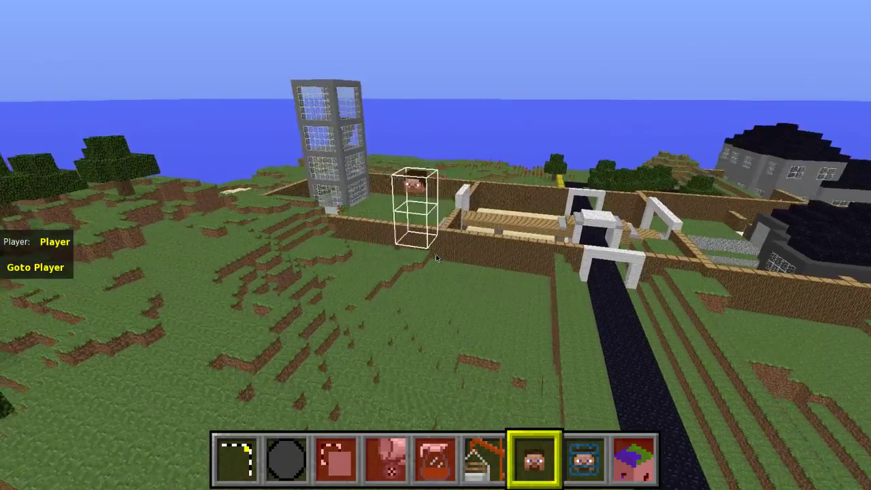
key(s)
key(Escape)
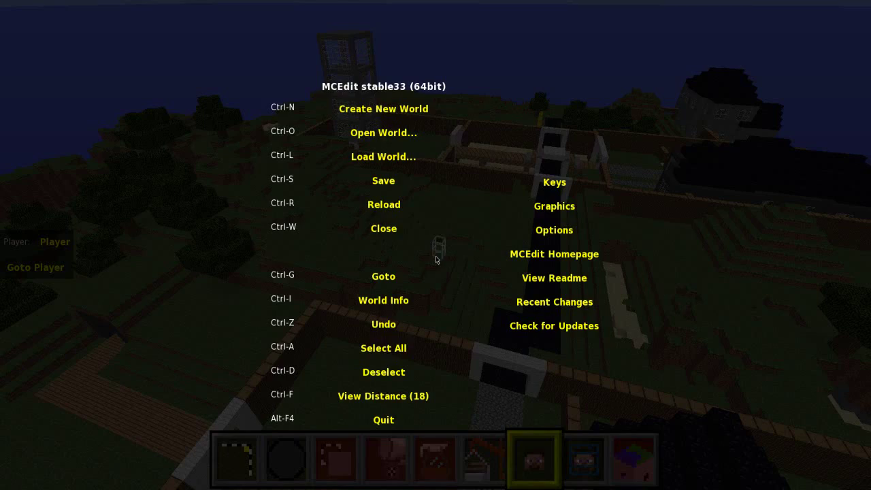
key(Escape)
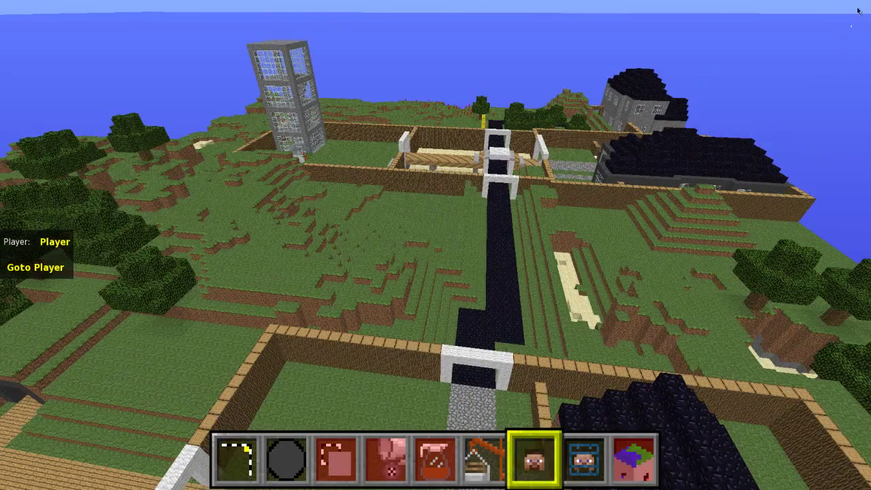
click(859, 1)
click(690, 125)
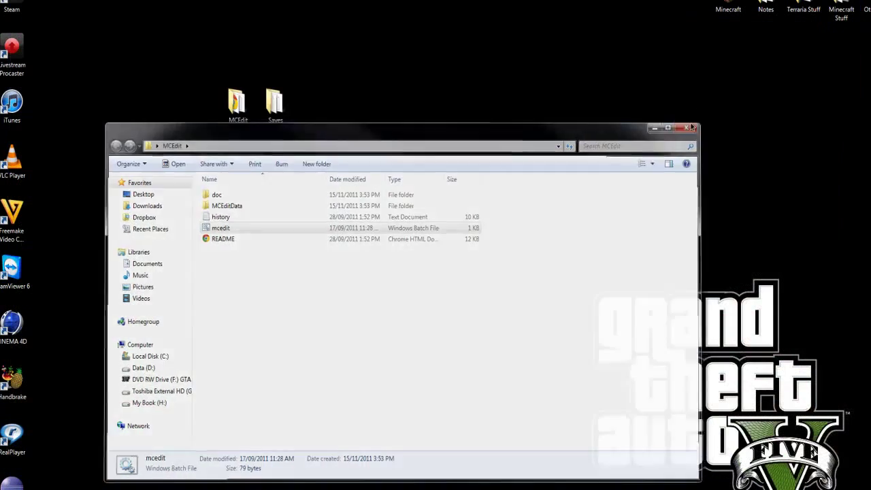
- Switch to Minecraft, log in with the remembered account and open the singleplayer world Classic World
double_click(730, 6)
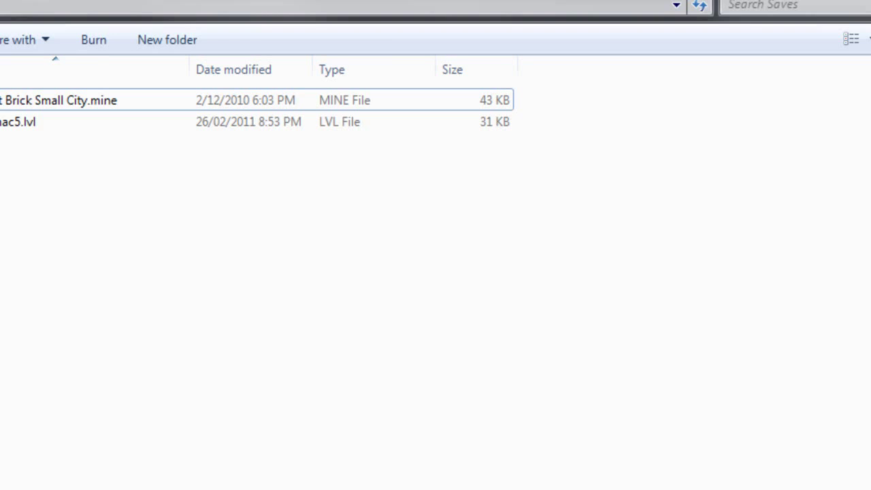
click(34, 122)
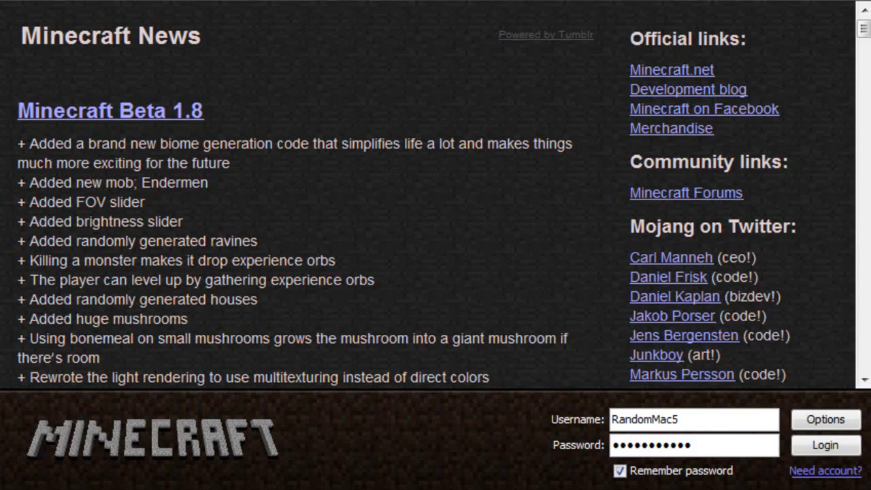
click(824, 443)
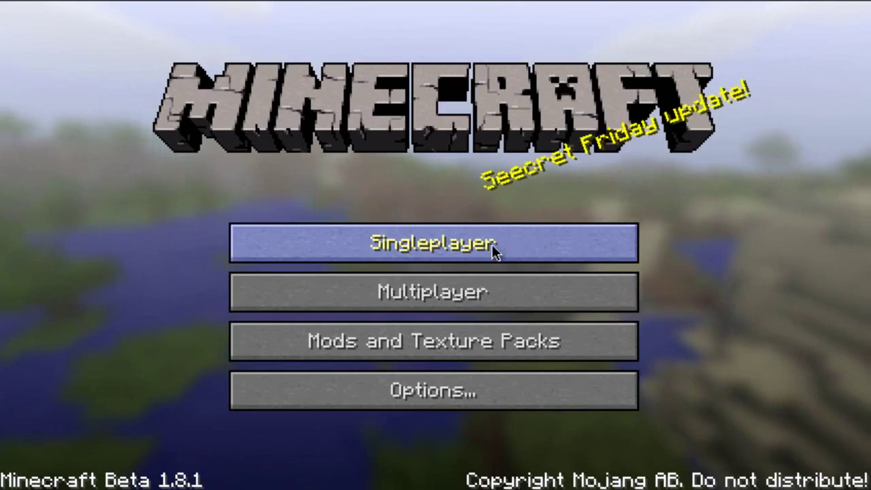
click(492, 246)
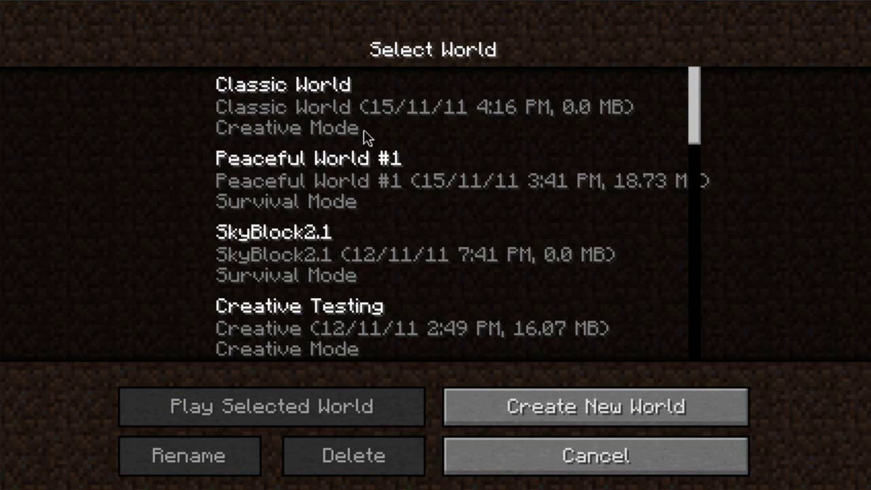
double_click(329, 109)
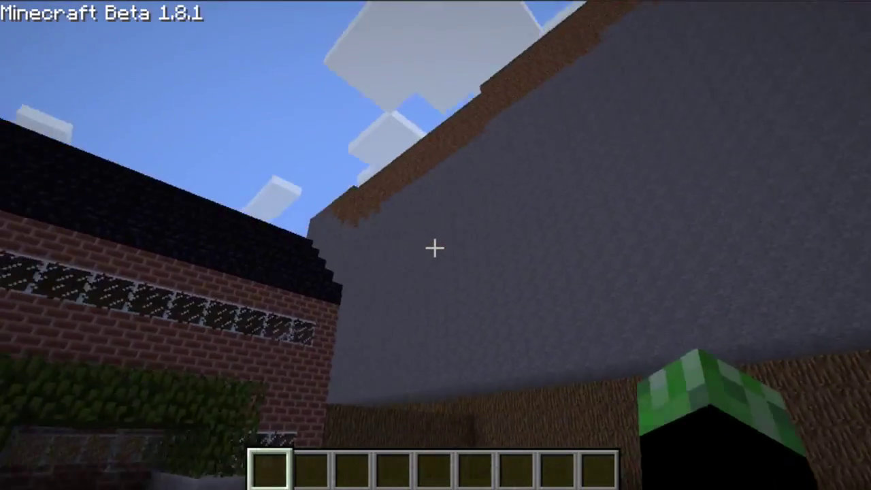
- Fly above the brick house and inspect the converted city and the terrain beside it
key(space)
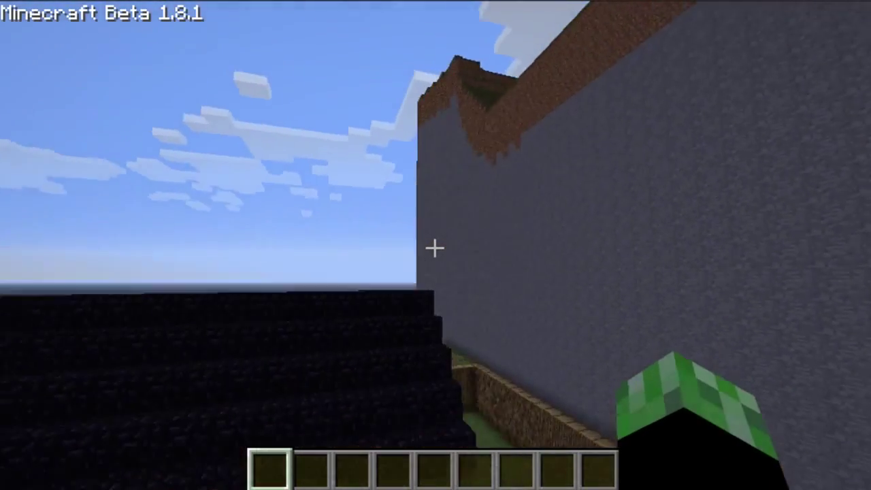
key(space)
key(w)
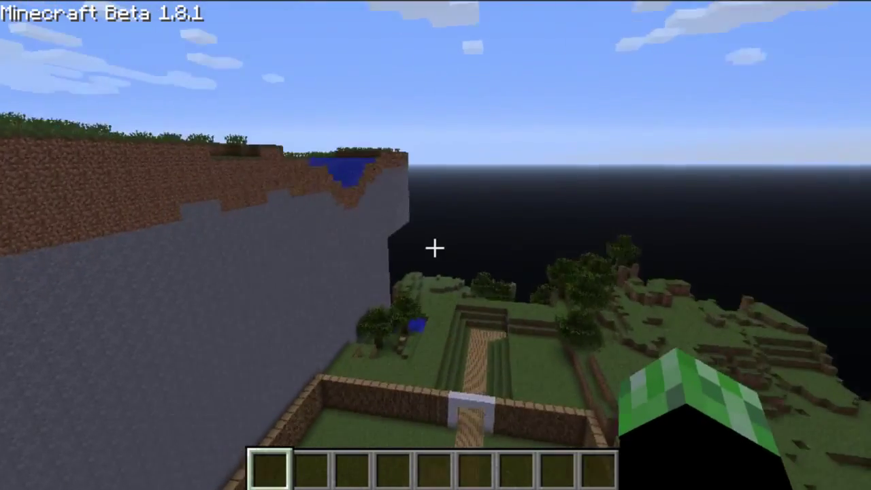
key(w)
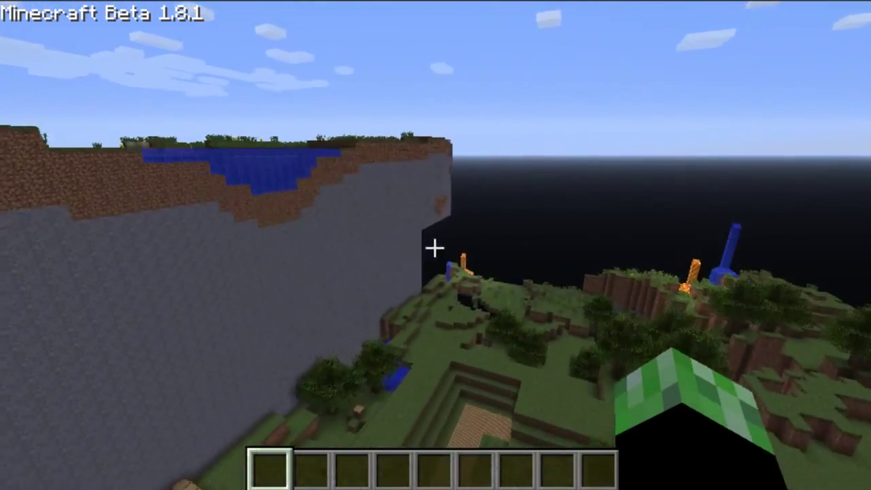